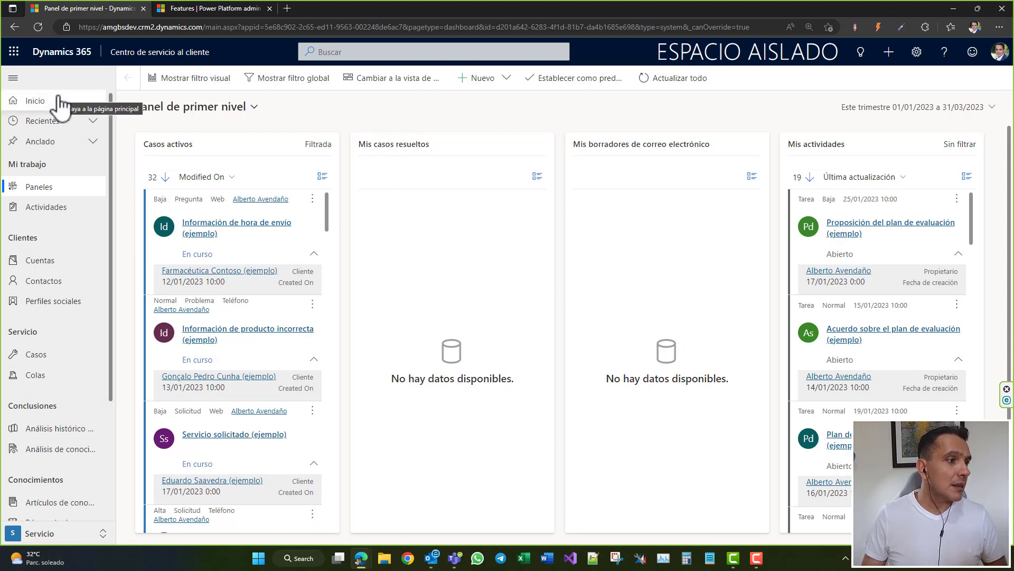
Open the list of cases and switch it to the Casos activos view
left_click(40, 357)
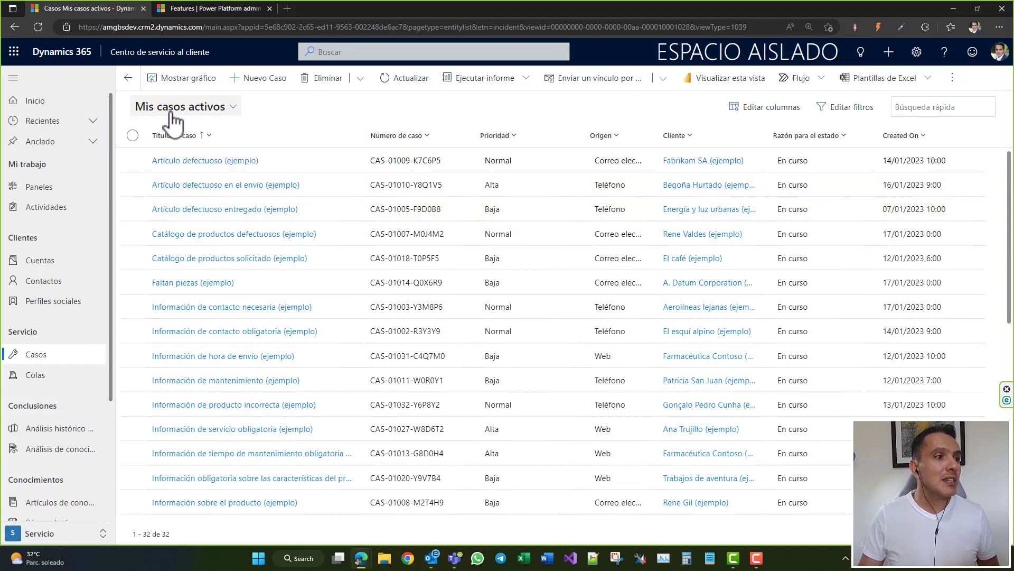
left_click(231, 108)
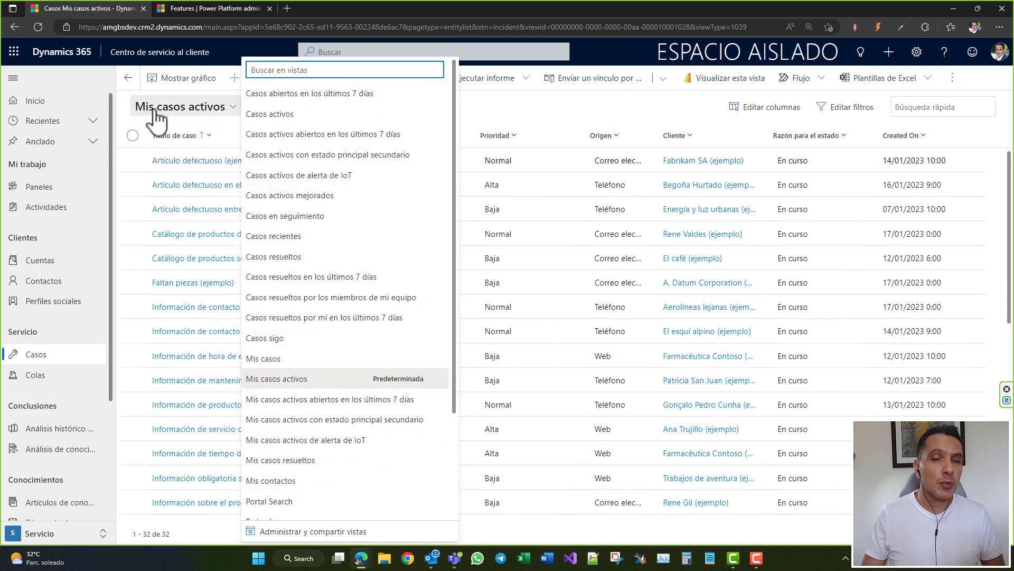
scroll(324, 118, "down", 3)
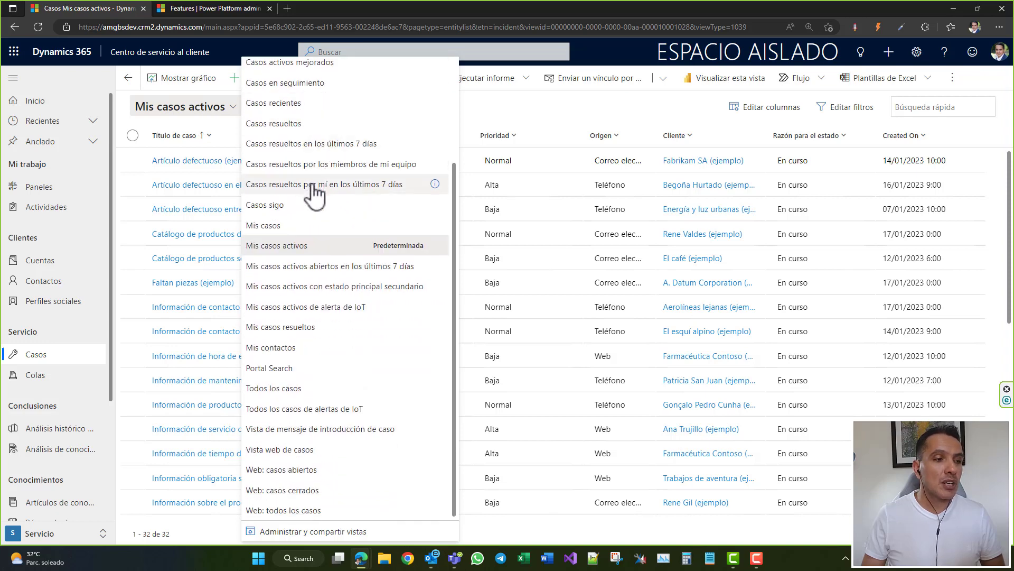
scroll(315, 193, "up", 2)
scroll(316, 196, "up", 1)
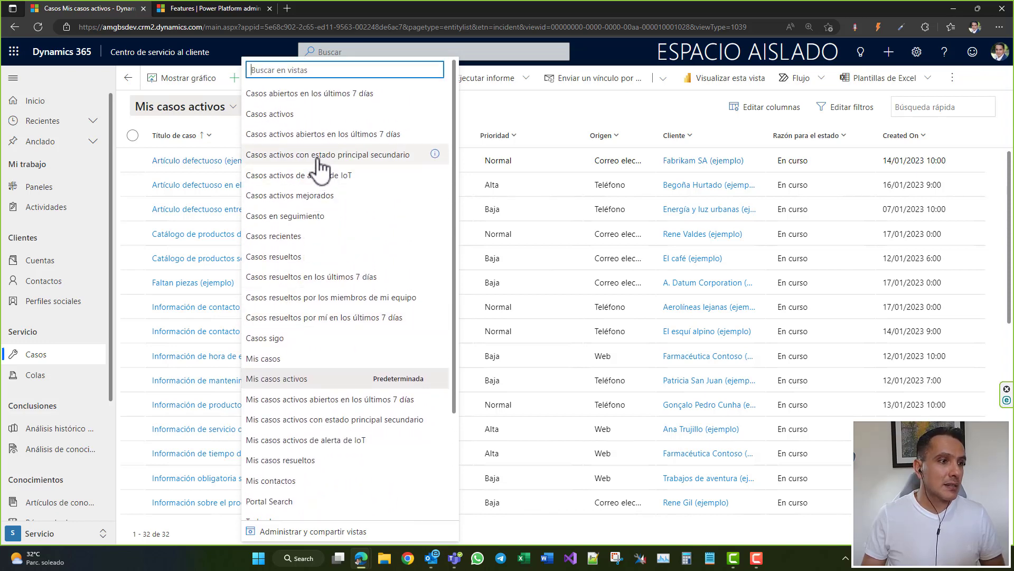
left_click(288, 118)
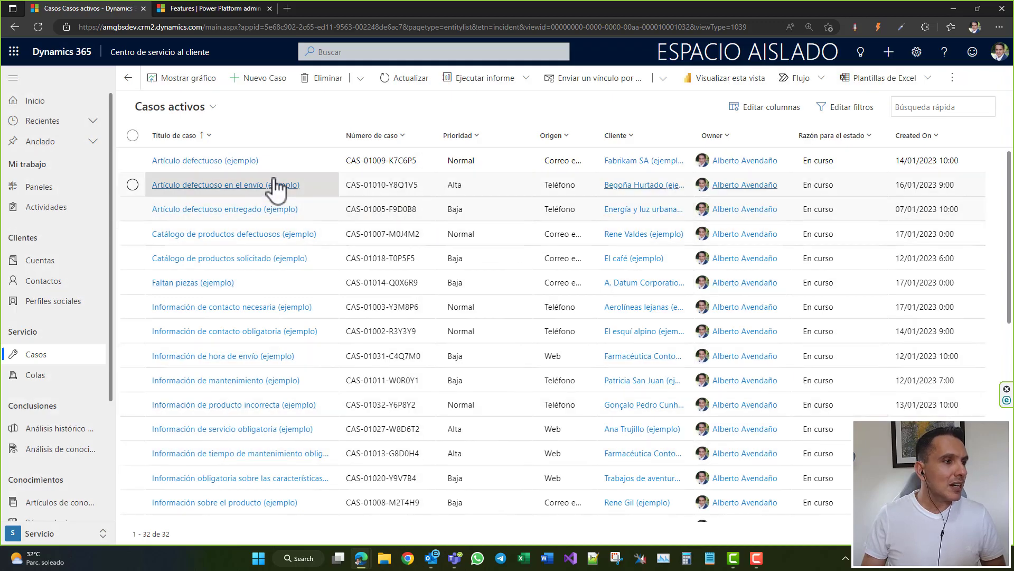
Open the case Artículo defectuoso (ejemplo) and check the fields of its Identificar process stage
left_click(238, 165)
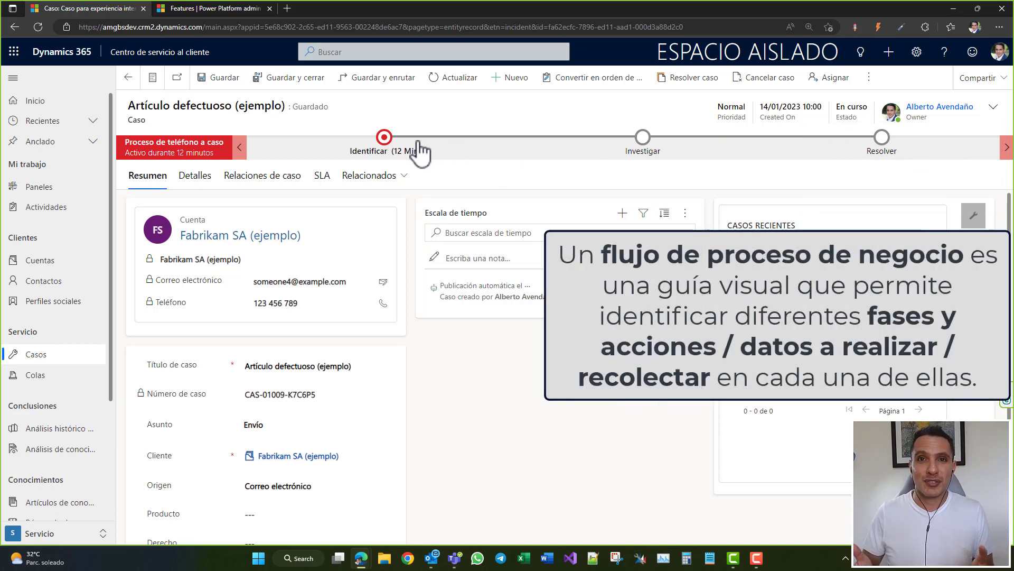
left_click(386, 138)
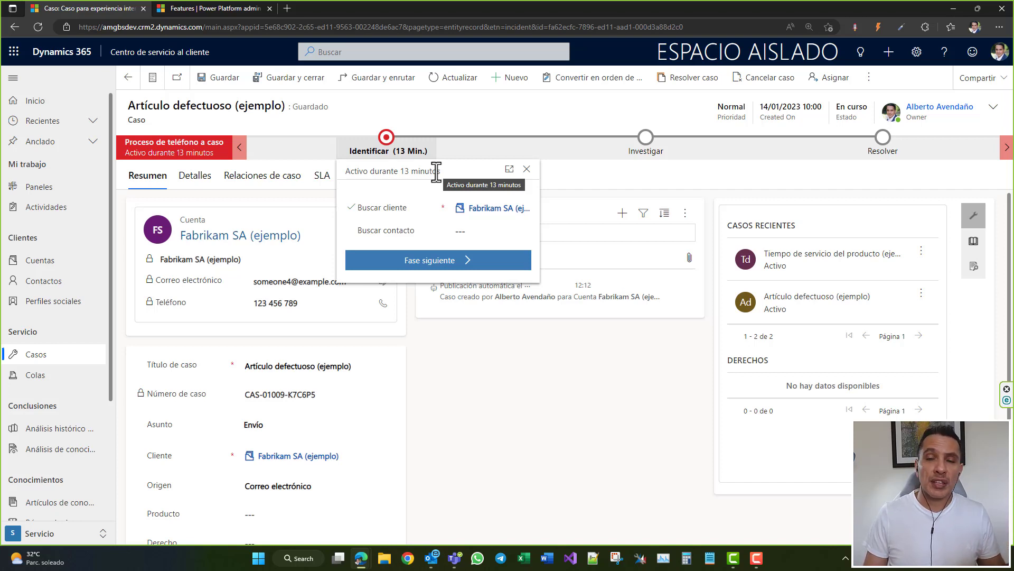
left_click(498, 139)
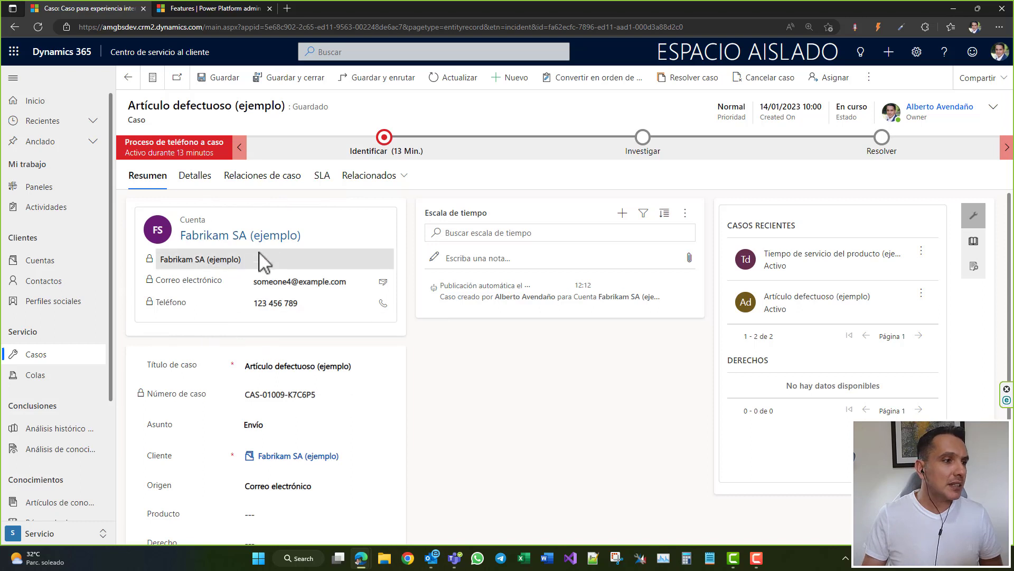
Examine the case's summary fields, including the records offered for Producto and Derecho and the Descripción field
scroll(264, 278, "down", 1)
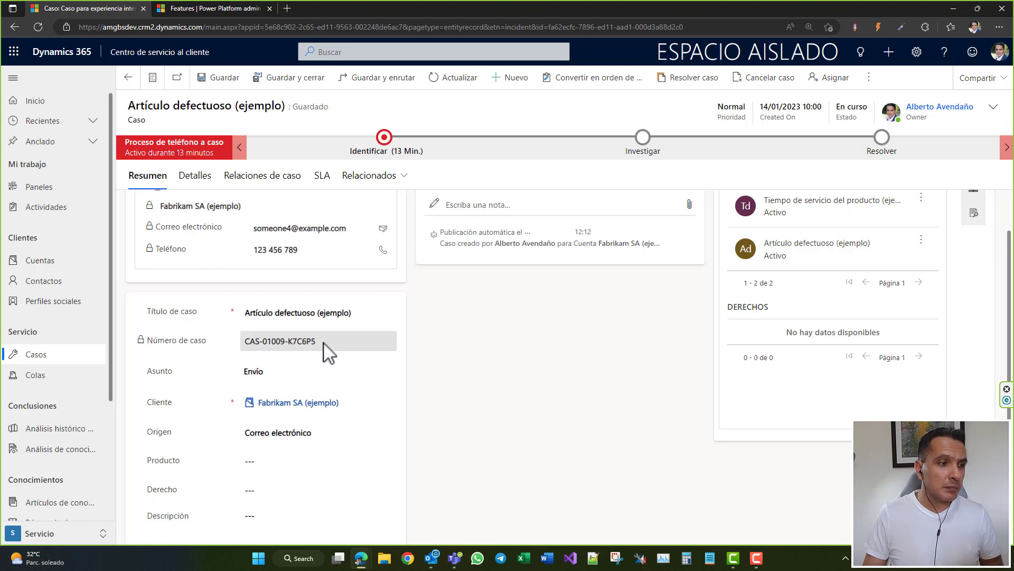
scroll(329, 351, "down", 1)
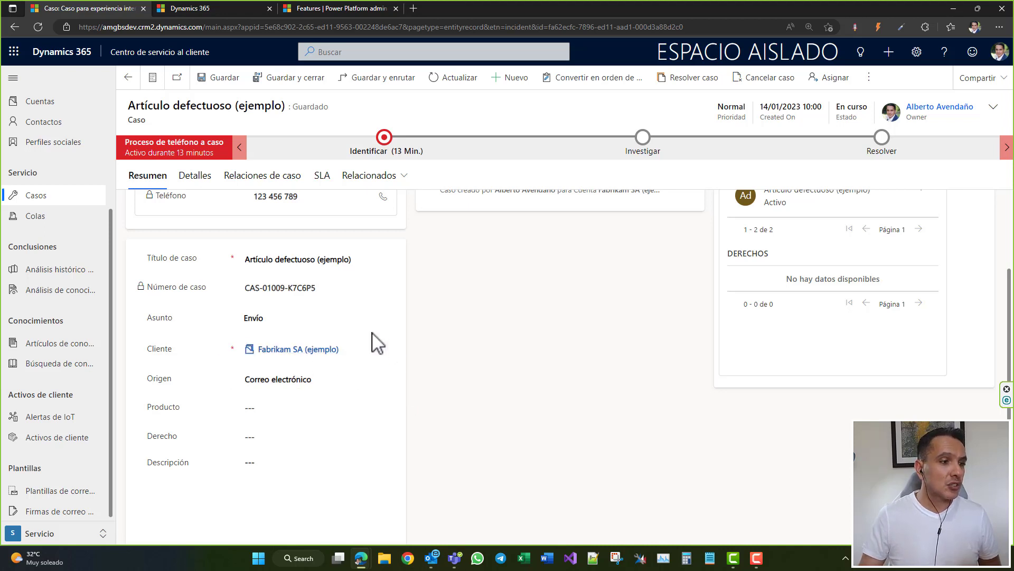
scroll(348, 369, "down", 1)
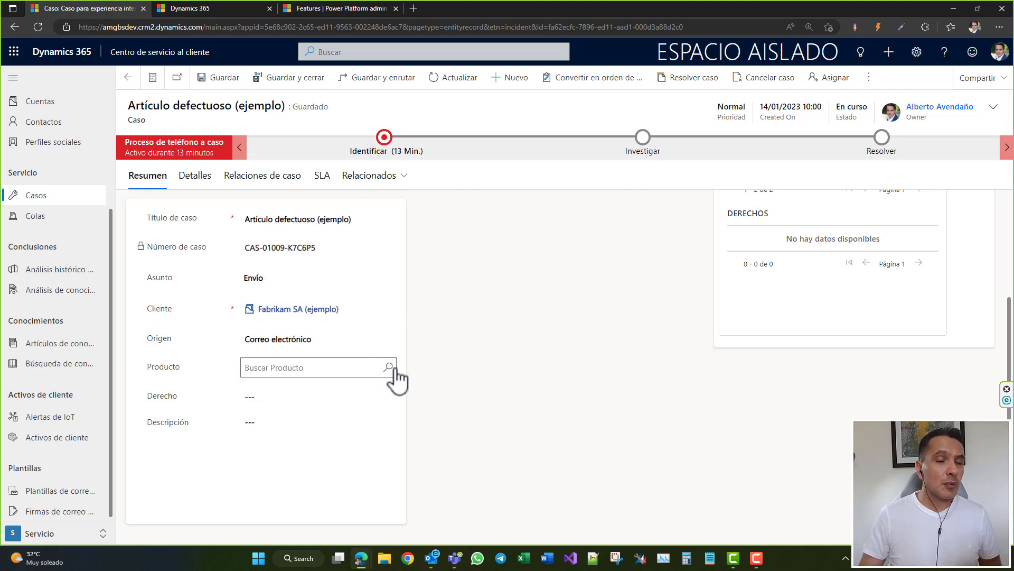
left_click(391, 369)
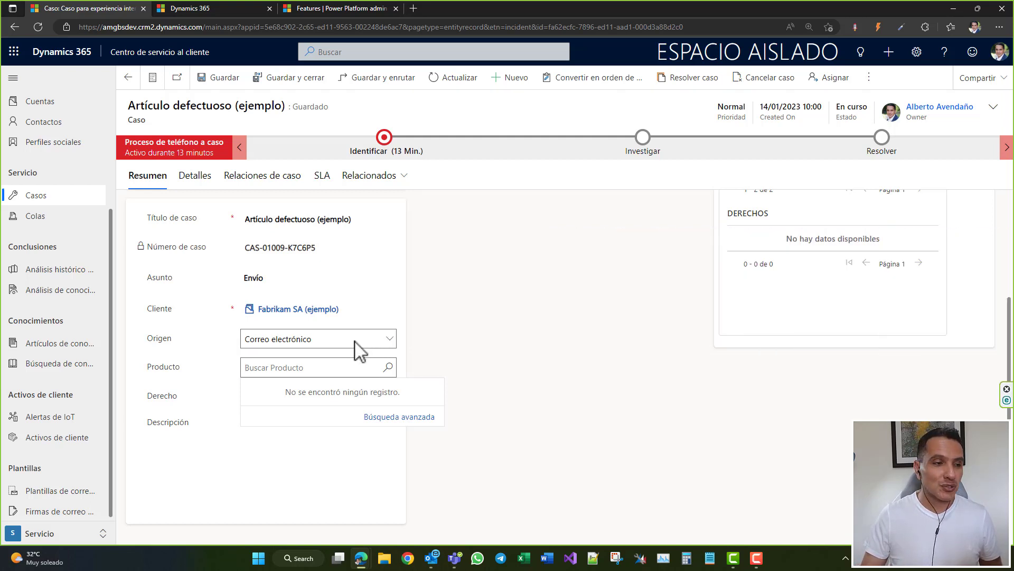
left_click(482, 351)
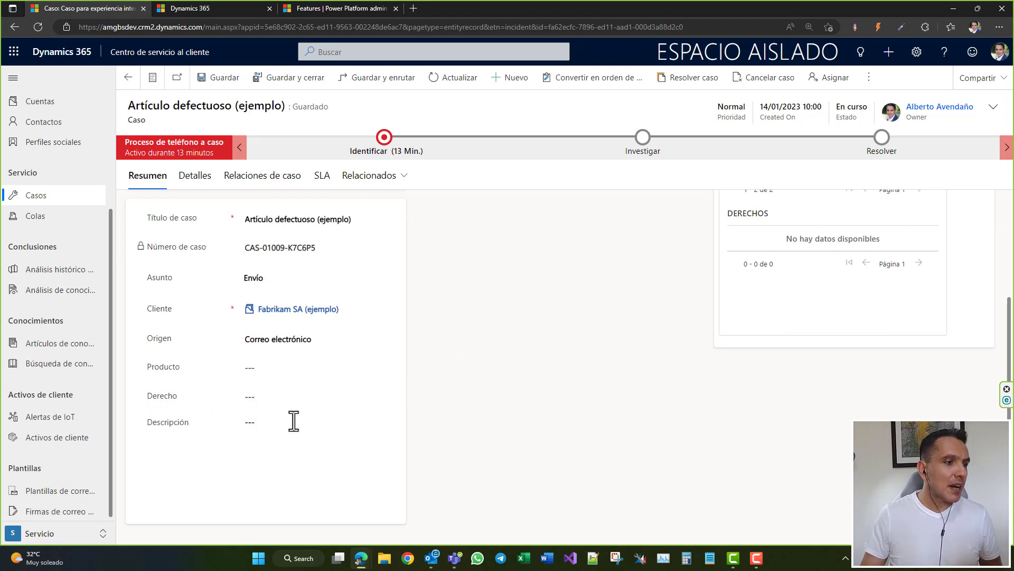
left_click(390, 397)
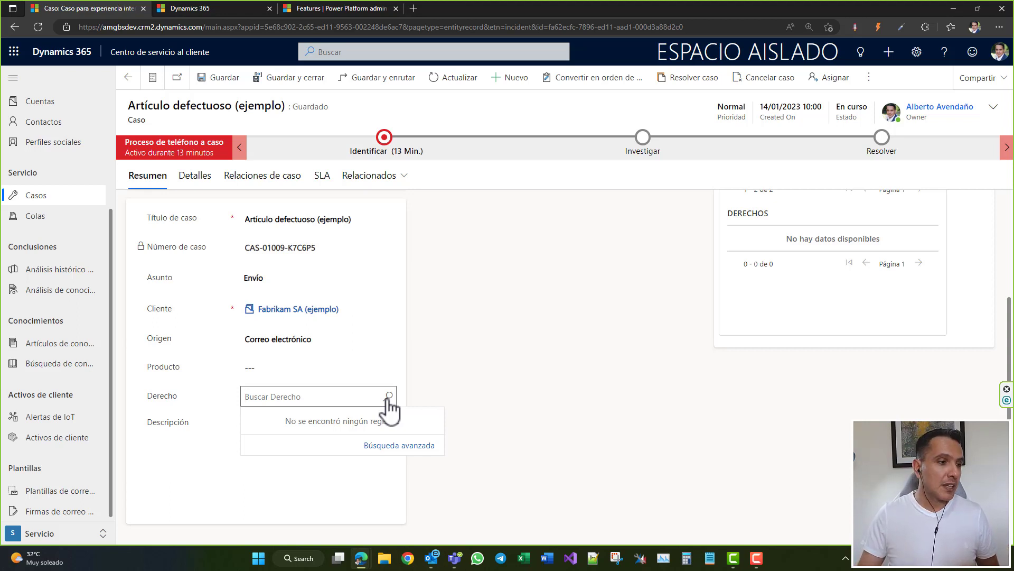
left_click(195, 448)
left_click(295, 457)
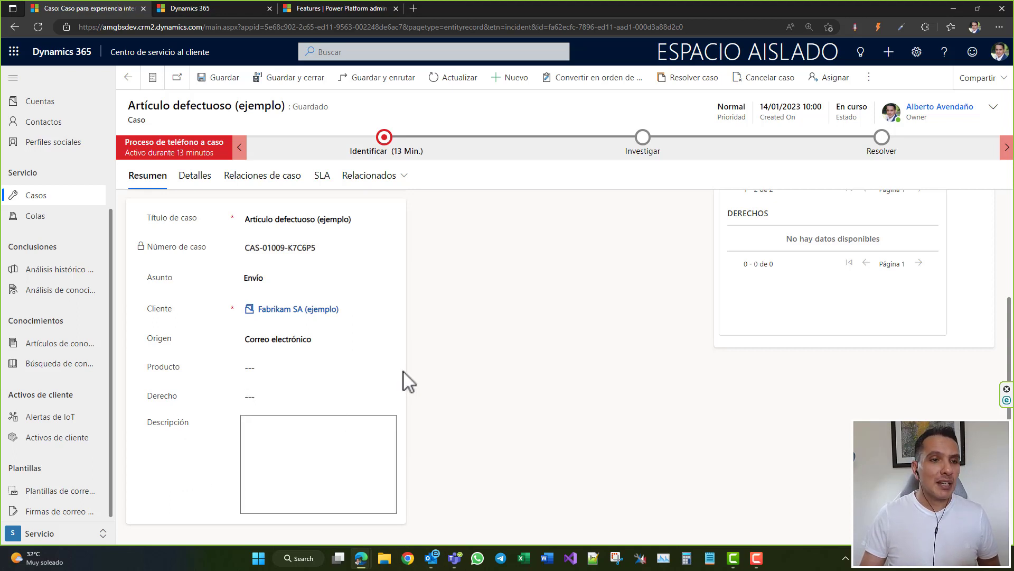
scroll(407, 381, "up", 3)
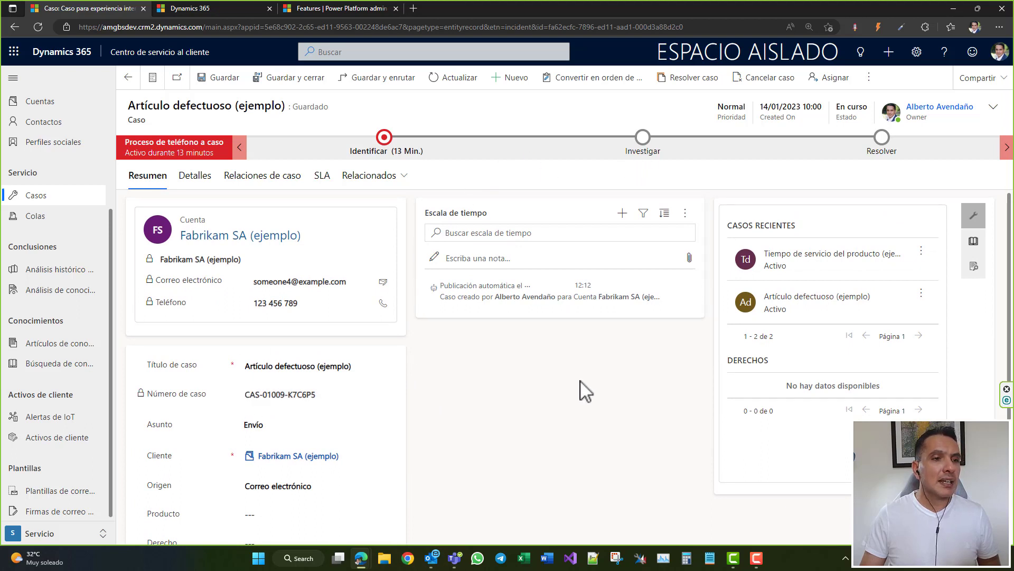
Start a new task on the case timeline with the subject "Se trabajó en la identificación del defecto del articulo"
left_click(622, 216)
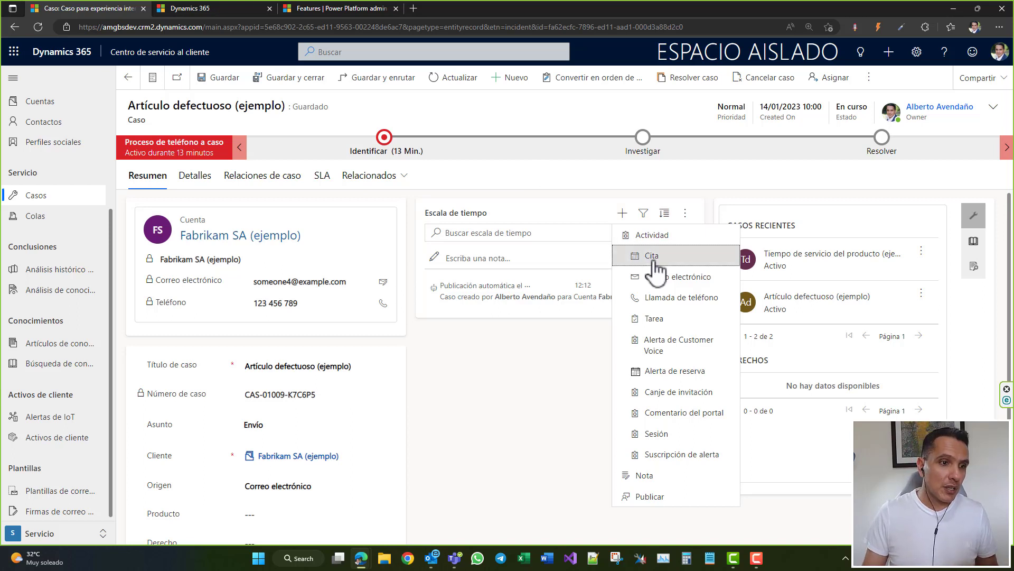
left_click(659, 319)
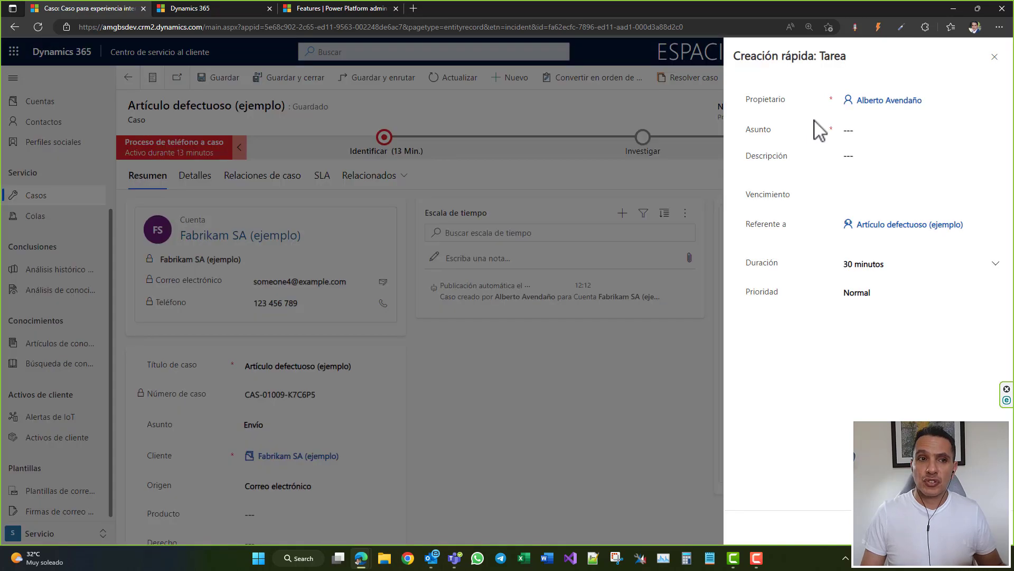
left_click(875, 131)
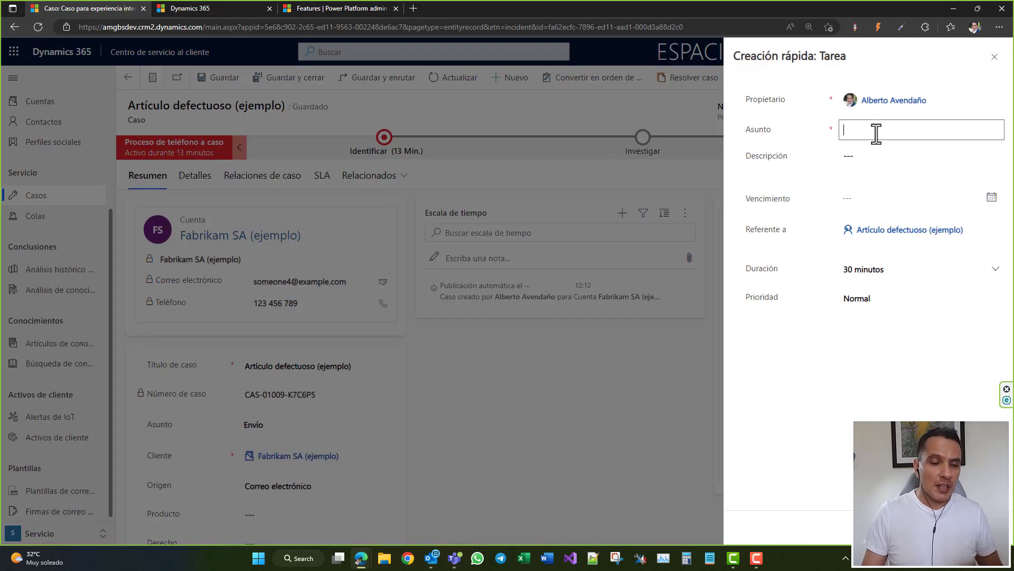
type("Se trabajo en ")
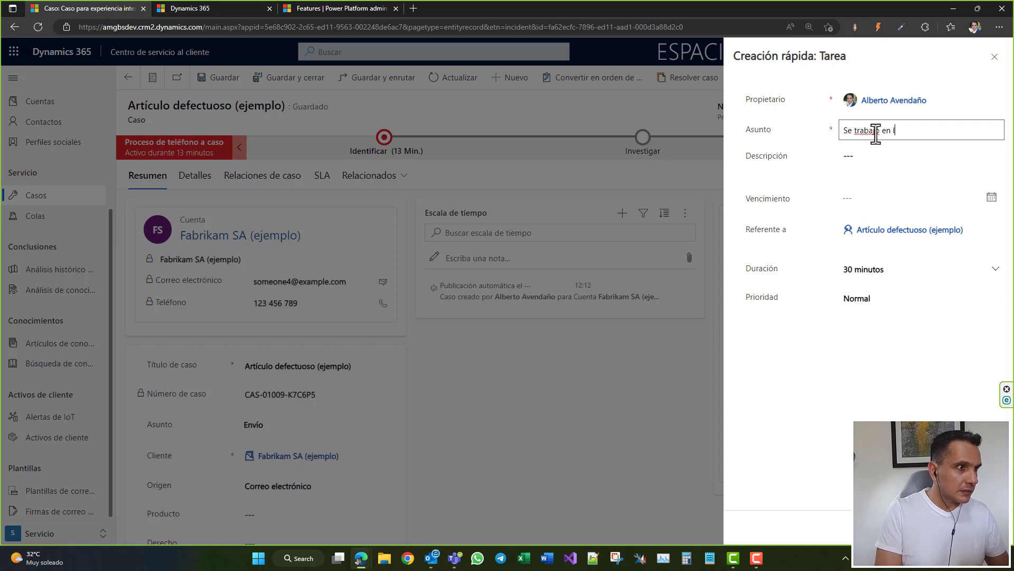
type("la ide")
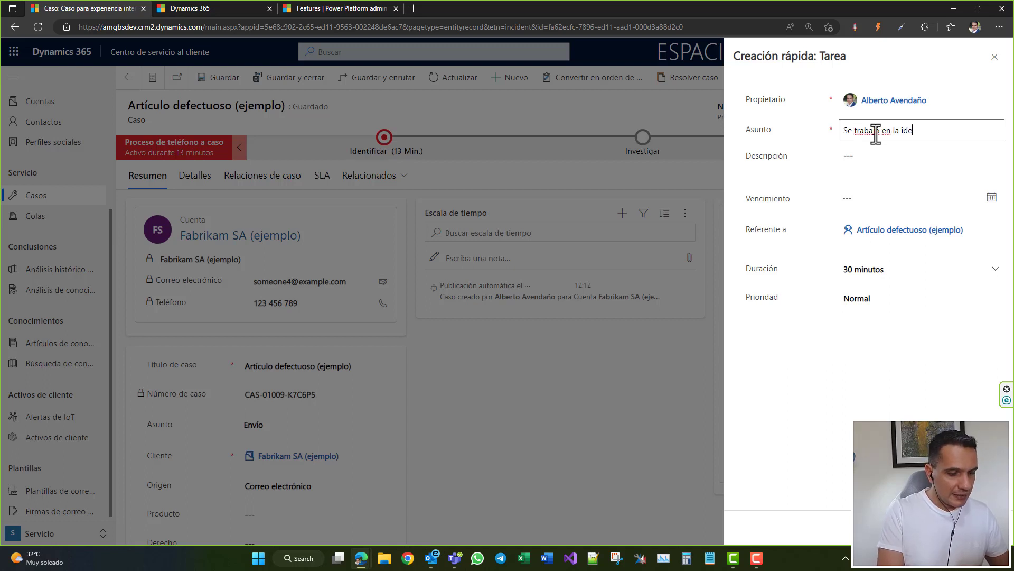
type("ntificaci")
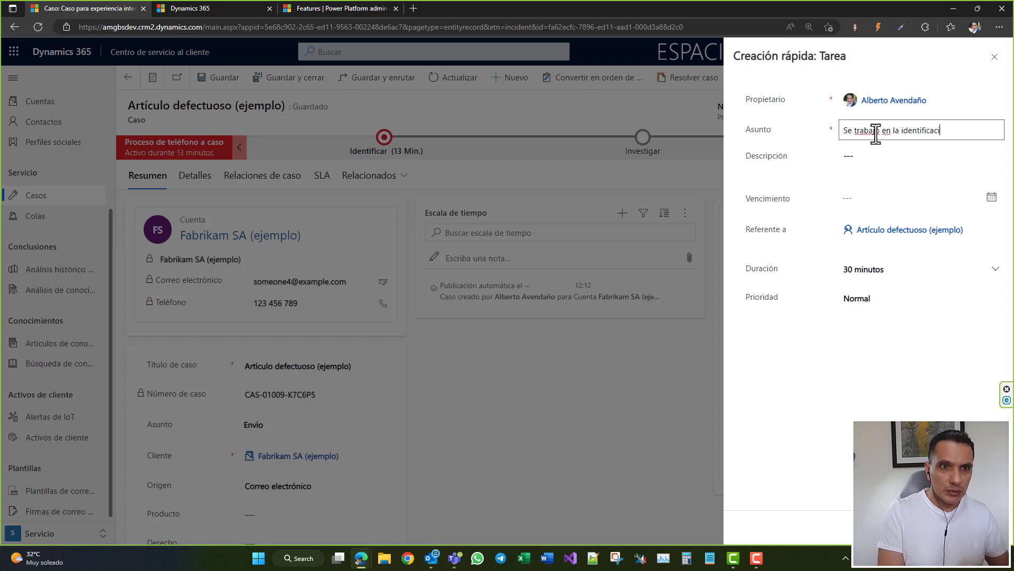
type("ón del defecto del articulo")
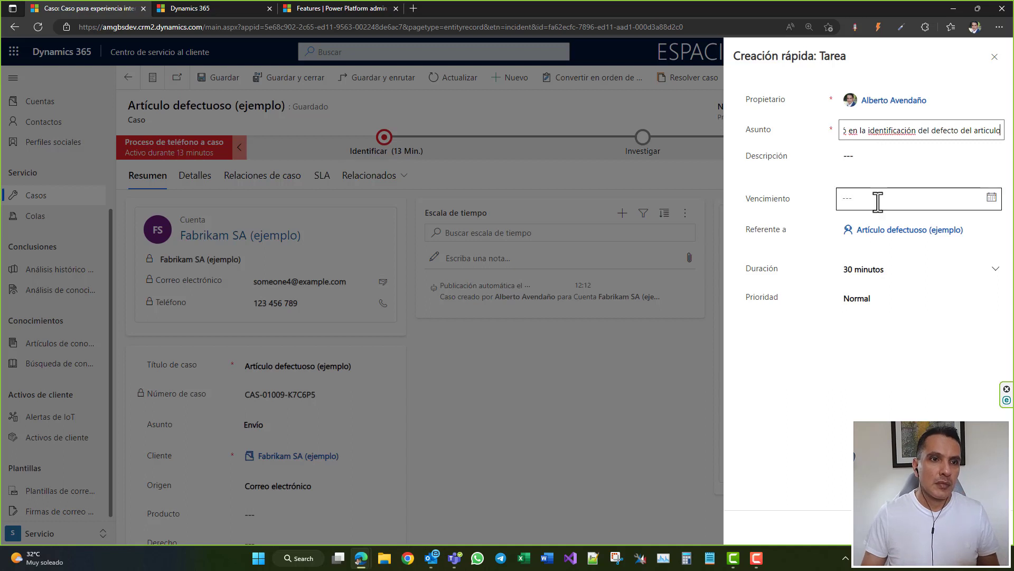
Set the task's due date to 17/01/2023 at 10:00 and its duration to 1 hora, and save the task
left_click(863, 160)
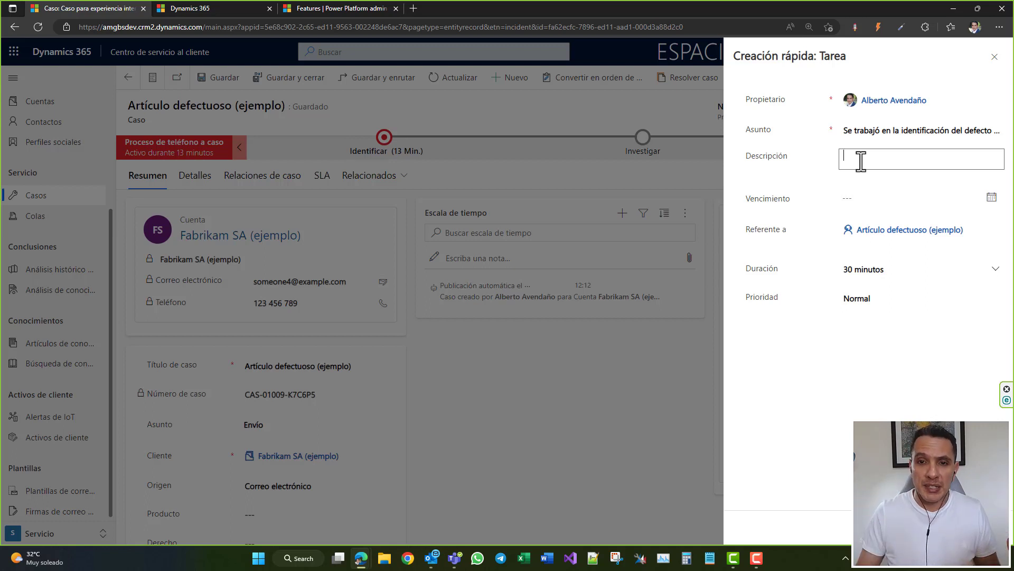
left_click(992, 197)
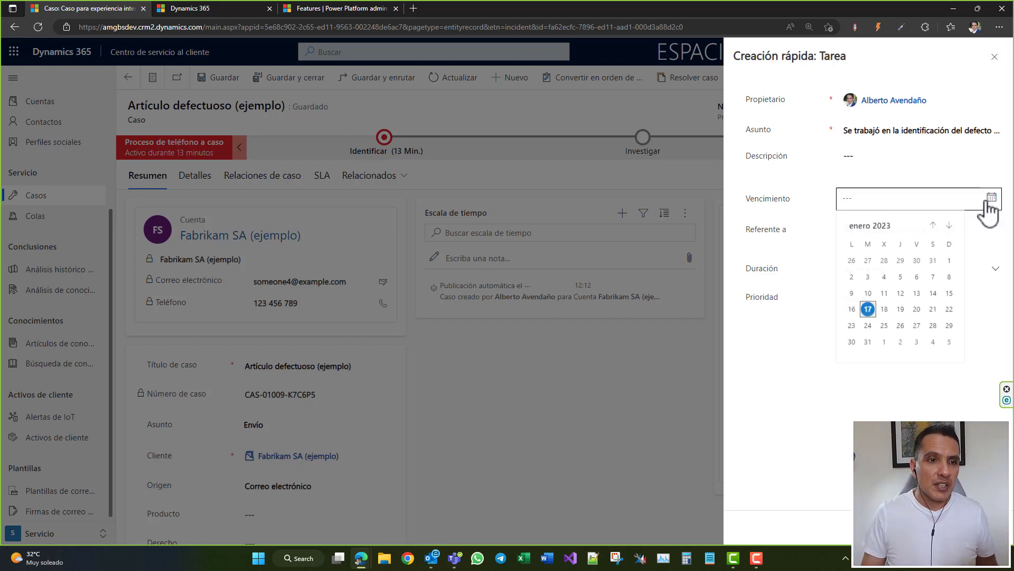
left_click(870, 319)
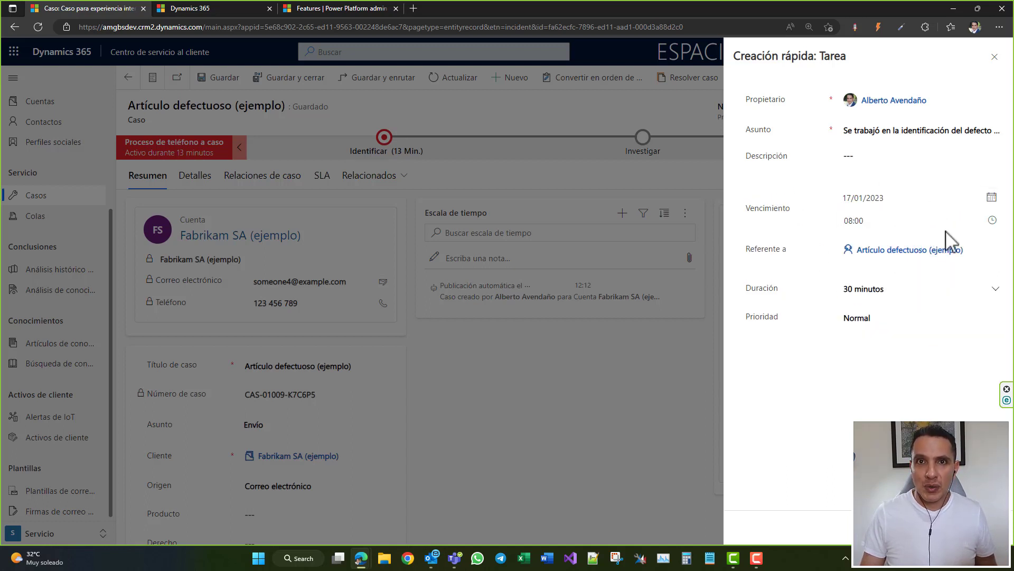
left_click(906, 220)
type("10")
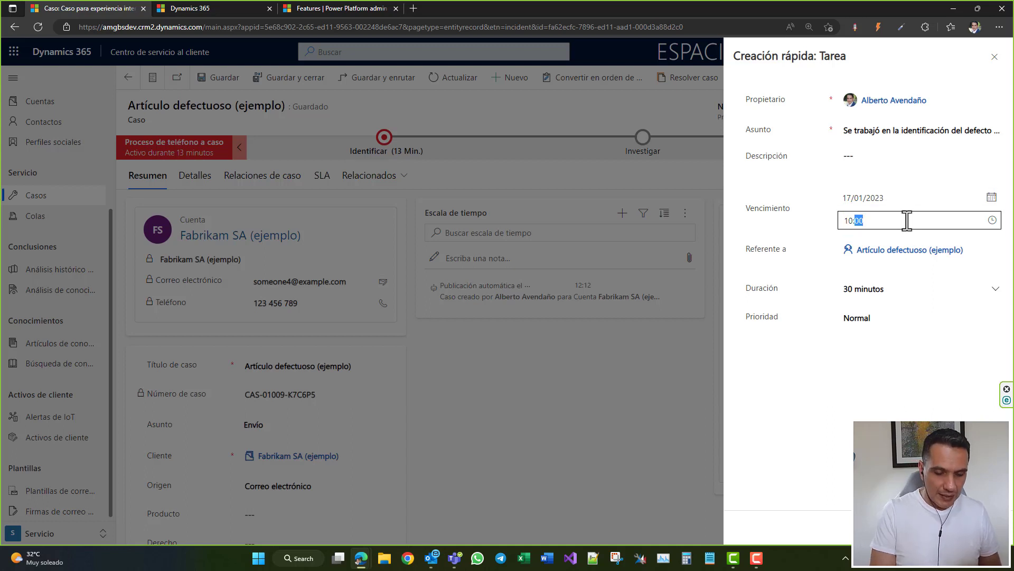
key("Tab")
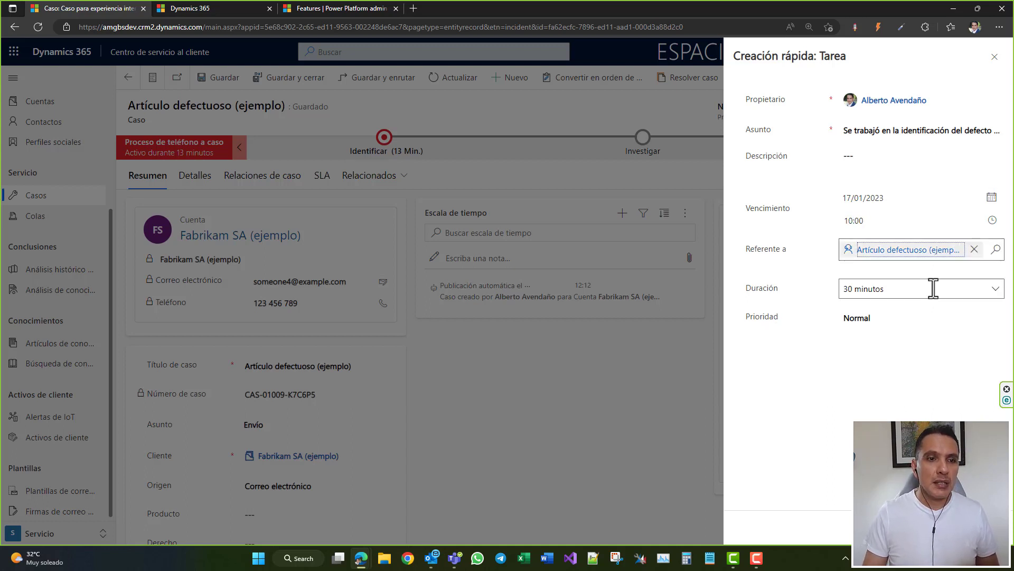
left_click(997, 289)
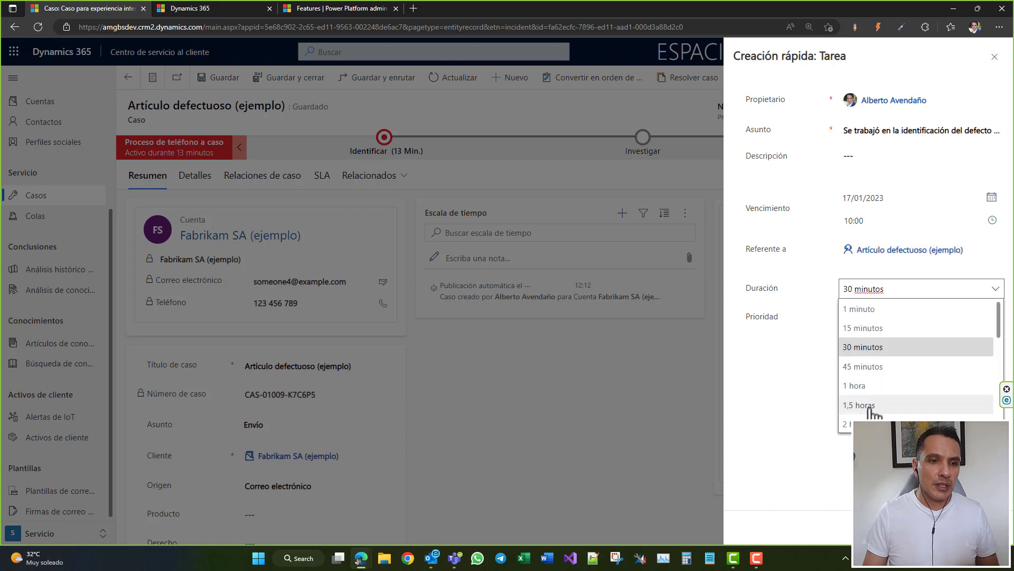
left_click(867, 386)
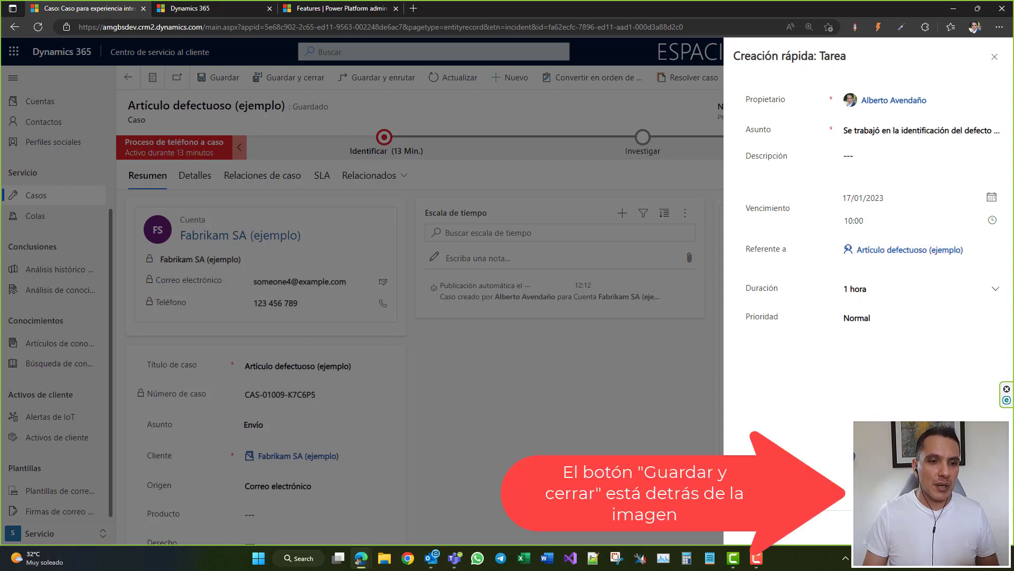
left_click(899, 527)
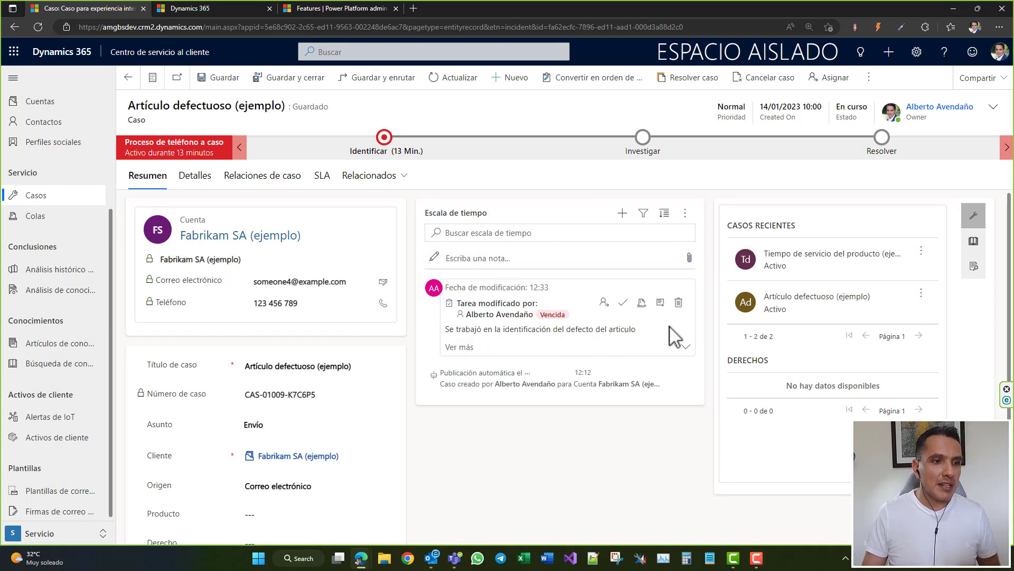
Close the defect identification task on the case timeline with the status Completado
left_click(622, 303)
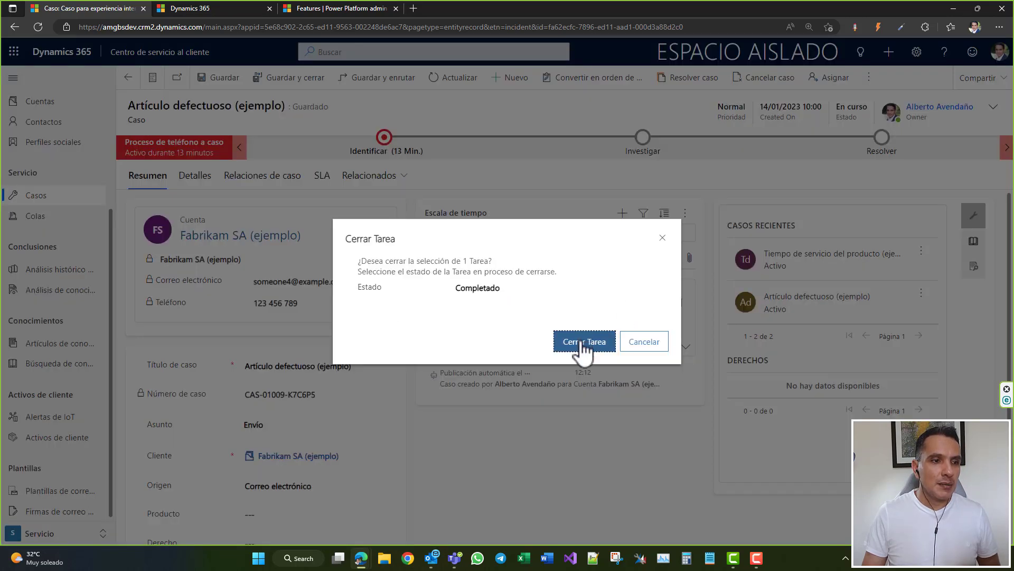
left_click(584, 342)
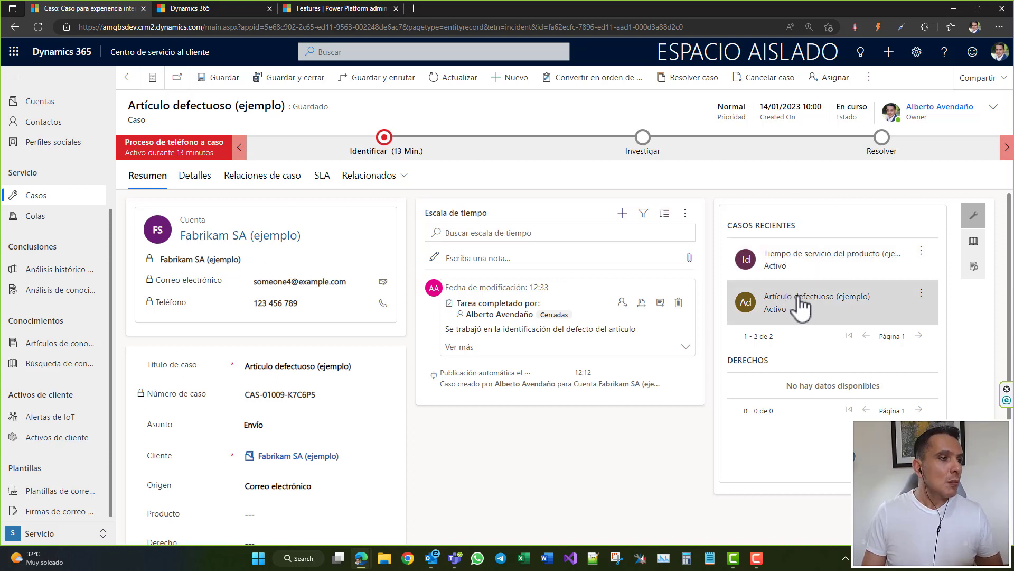
Examine the case's Detalles fields, including the options offered for Tipo, the Caso principal field and the applicable SLA section
left_click(203, 189)
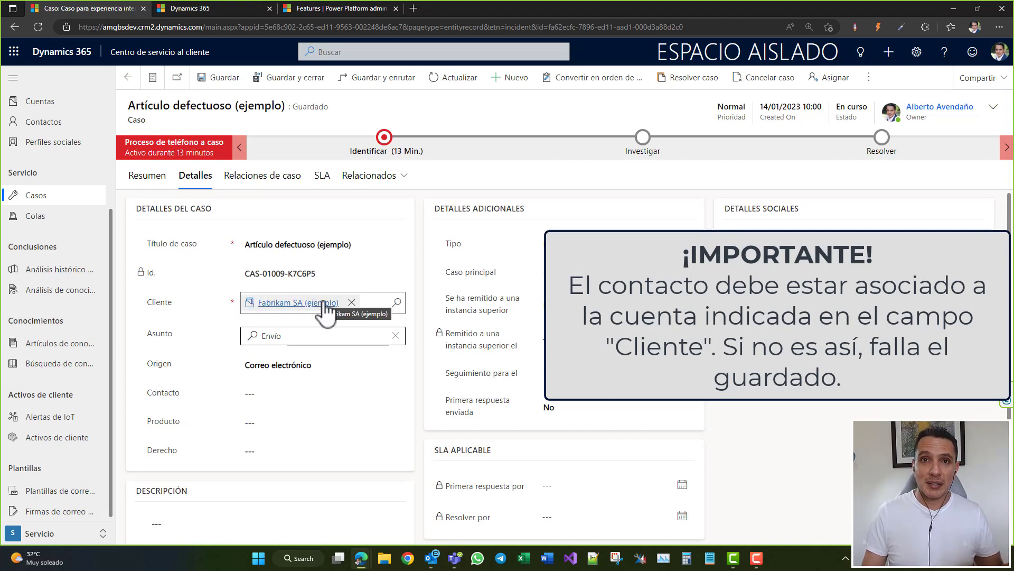
scroll(328, 311, "down", 1)
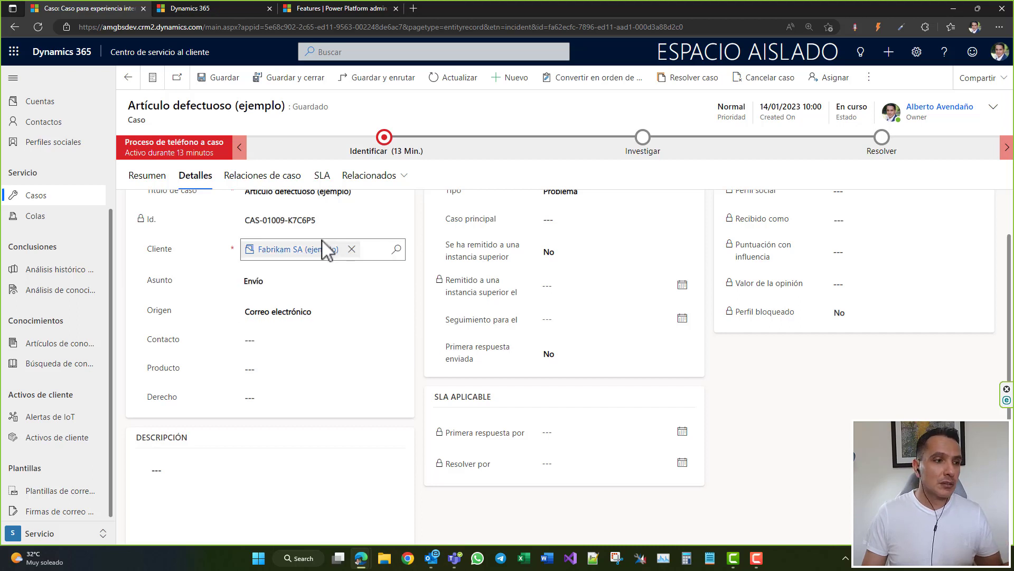
scroll(362, 241, "up", 1)
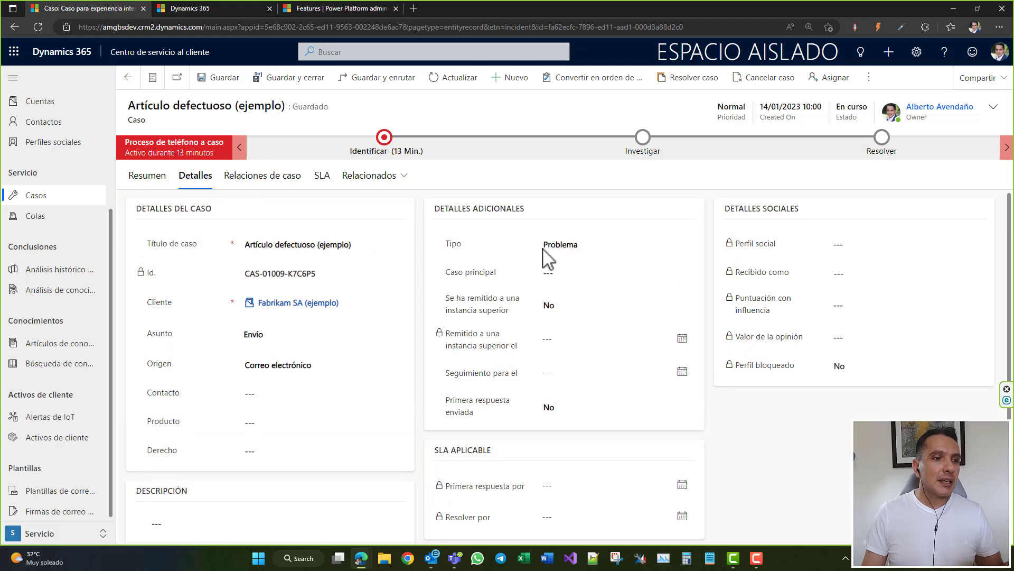
left_click(596, 249)
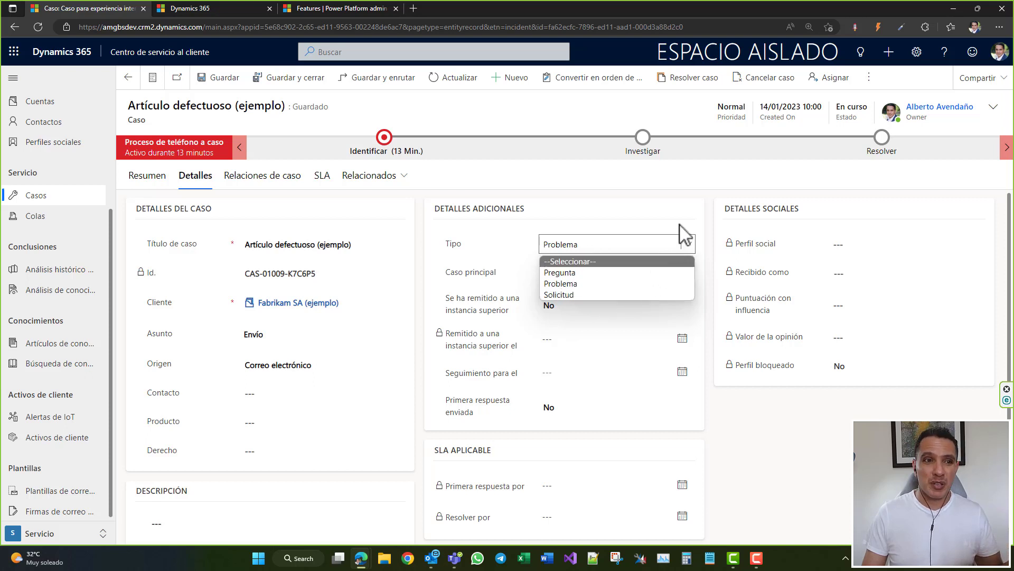
left_click(708, 232)
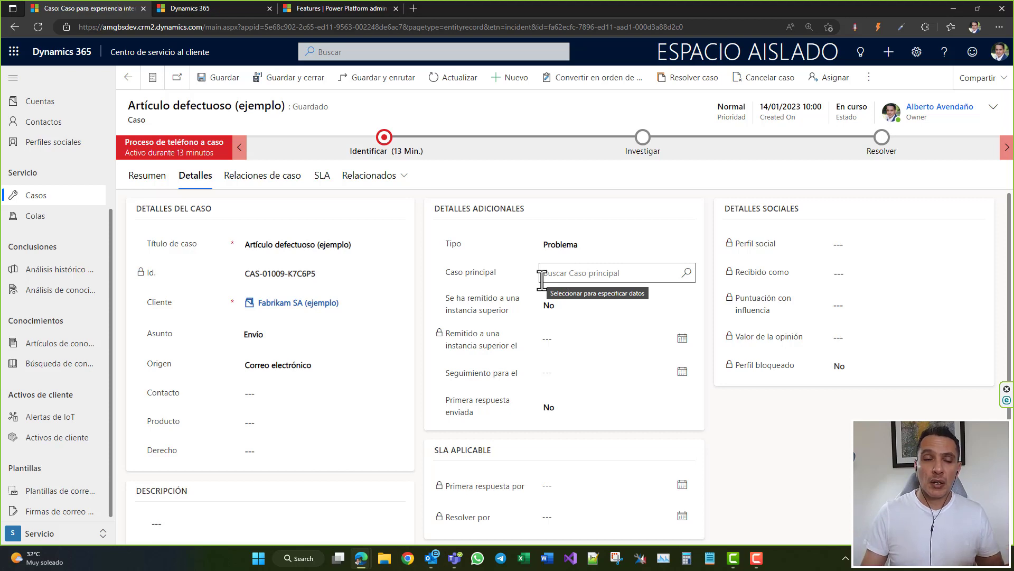
scroll(710, 354, "down", 1)
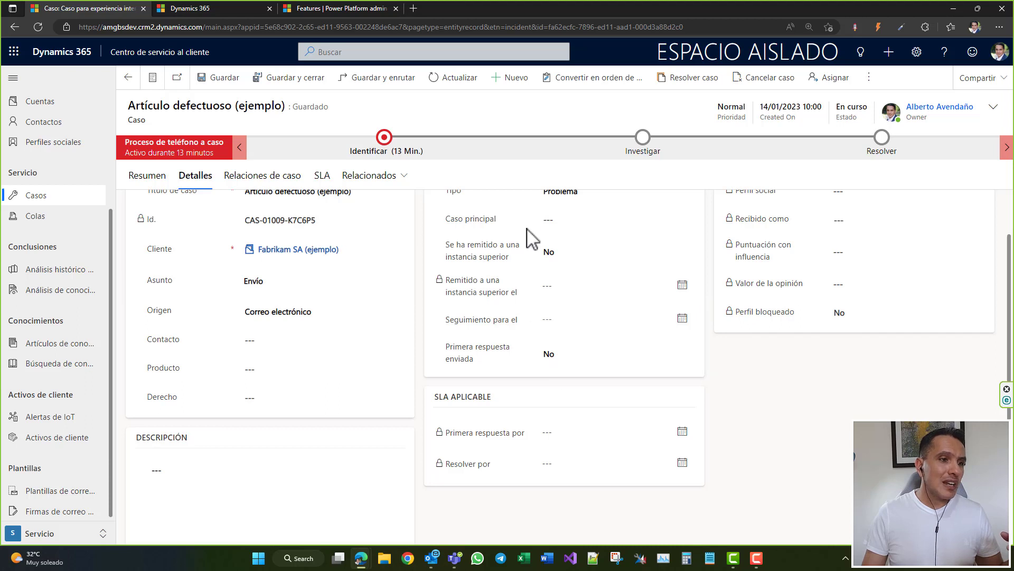
scroll(652, 280, "up", 1)
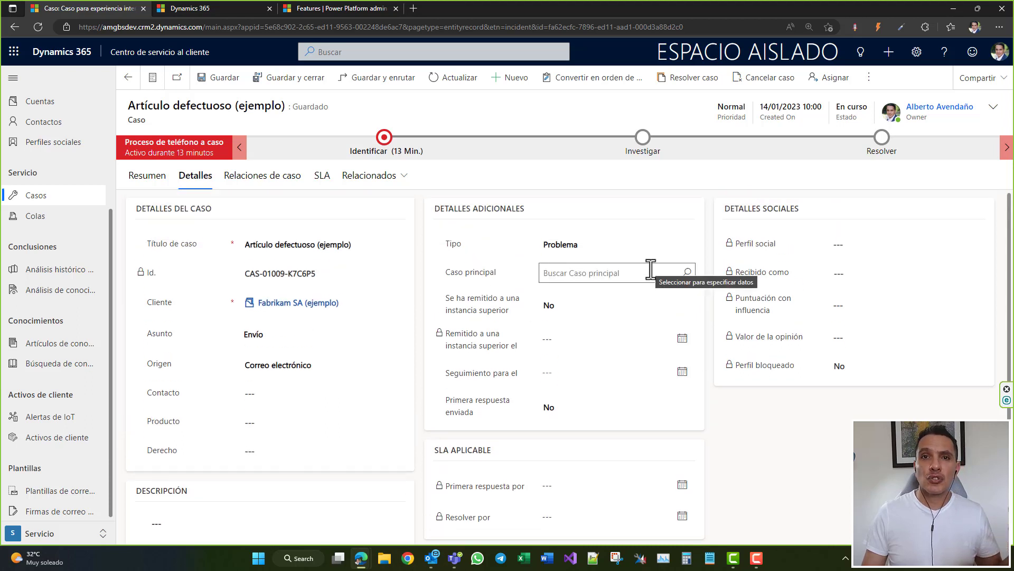
scroll(651, 270, "down", 2)
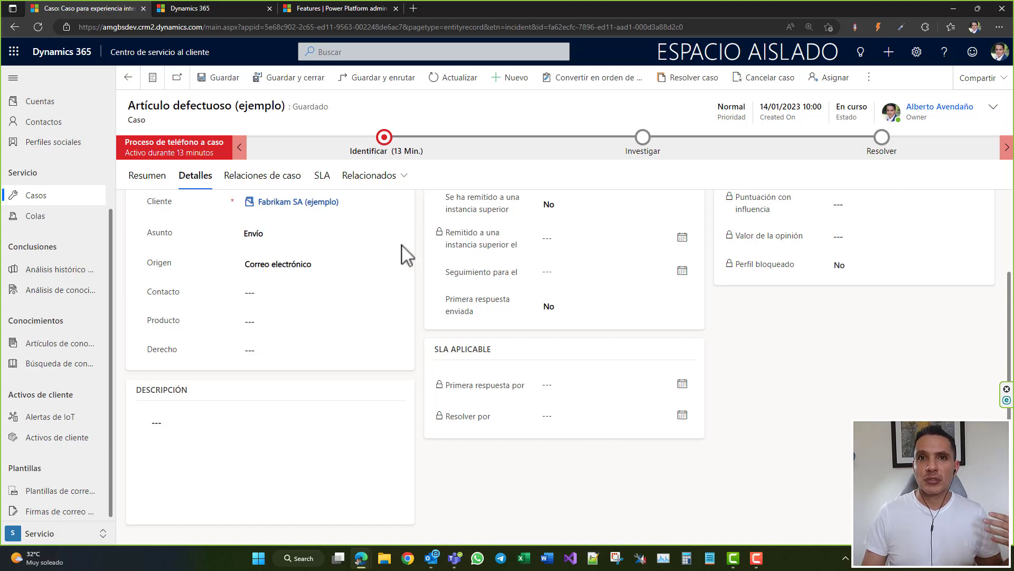
Review the case's SLA KPI instances and its Relaciones de caso lists, and return to the case's Detalles view
left_click(325, 177)
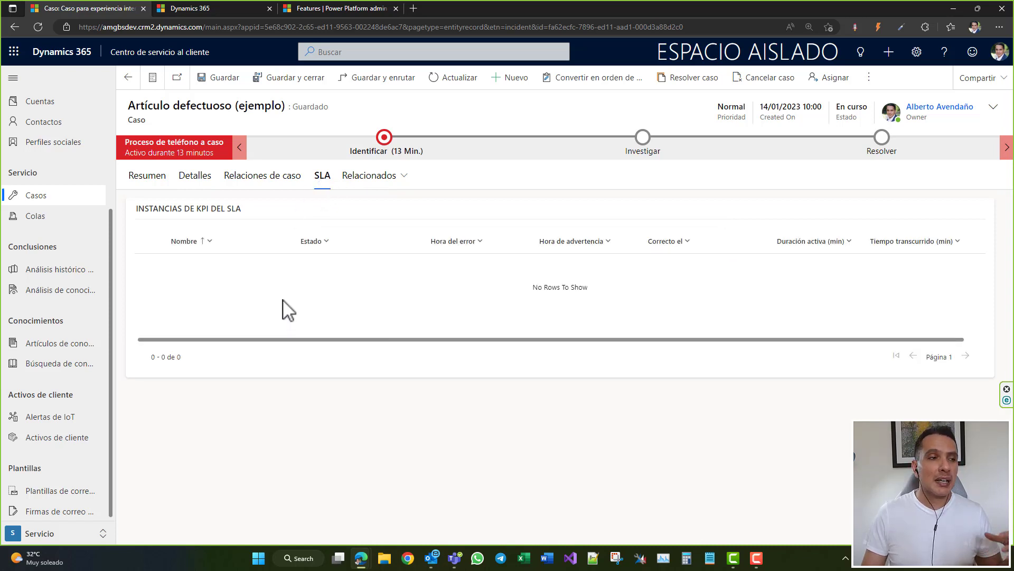
left_click(262, 179)
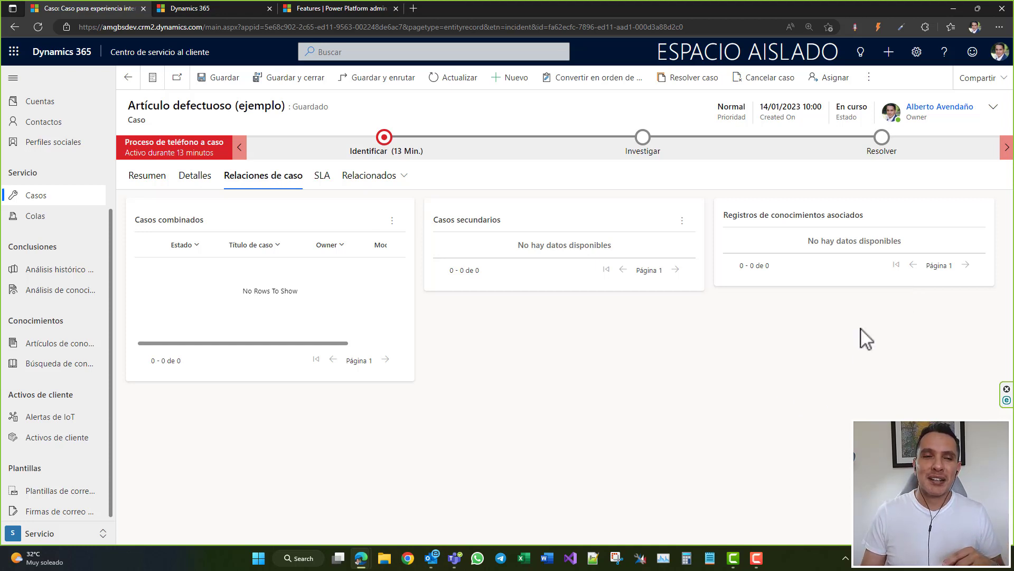
left_click(204, 180)
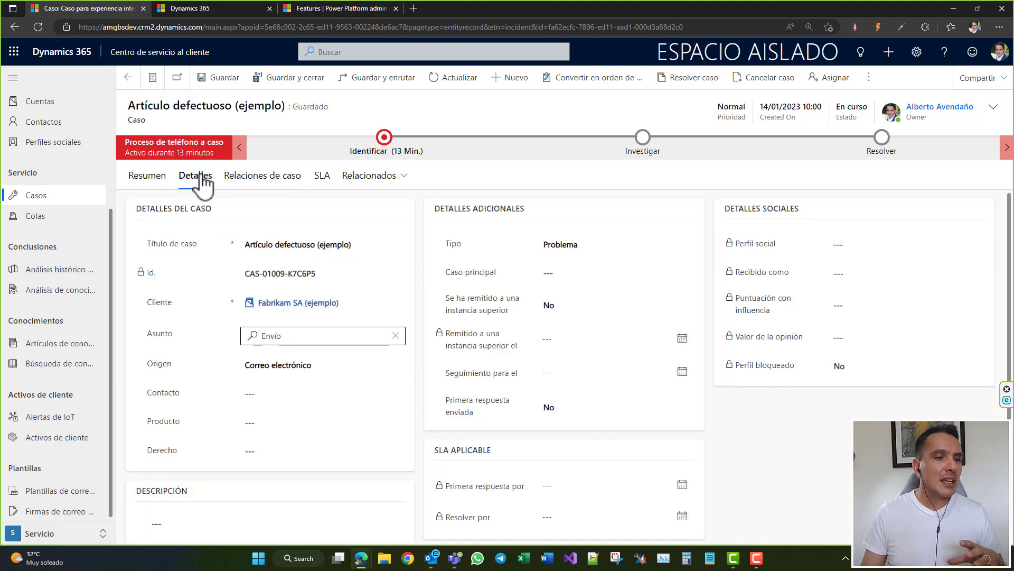